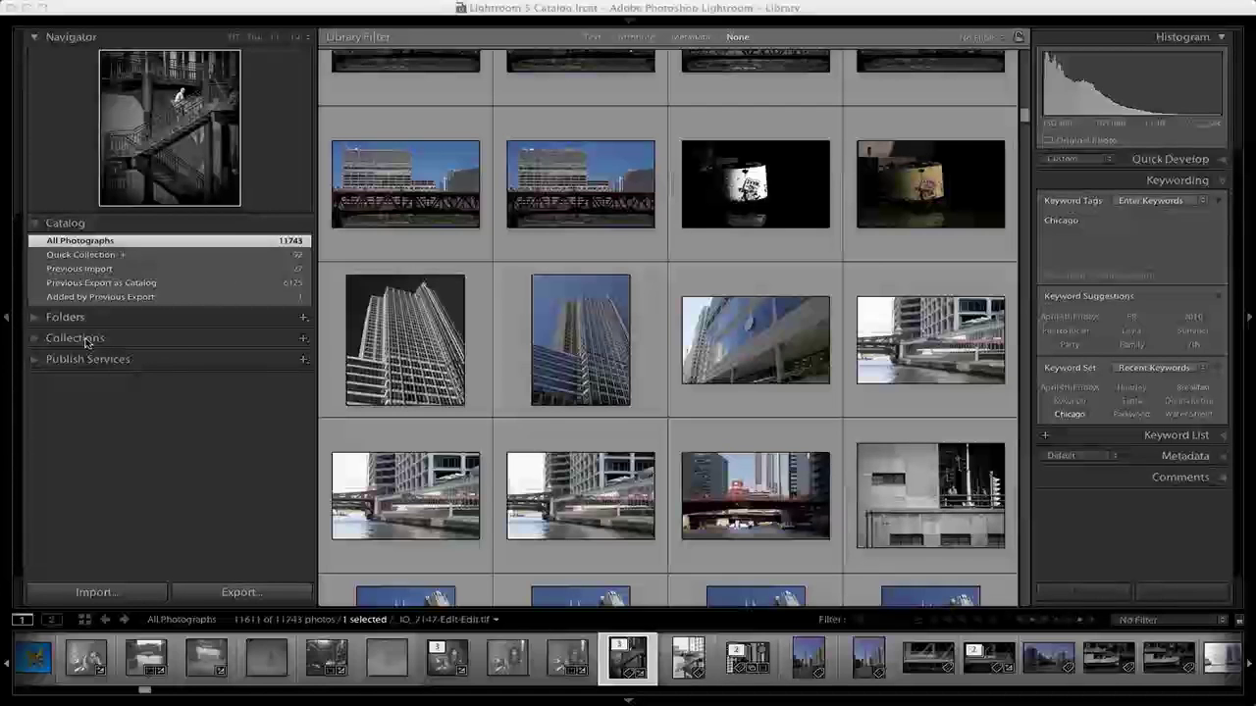
Create a new empty collection named 'April 4th Fridays' from the Collections panel
{"action": "left_click", "coordinate": [35, 340]}
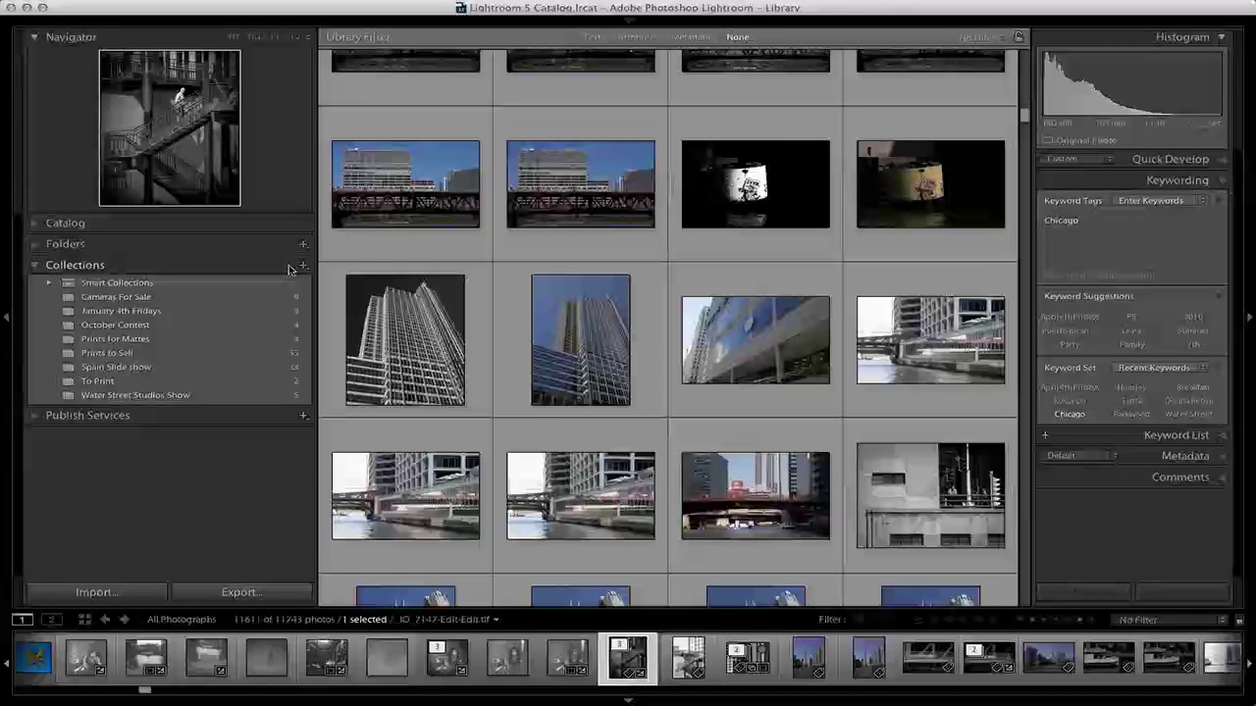
{"action": "mouse_move", "coordinate": [755, 39]}
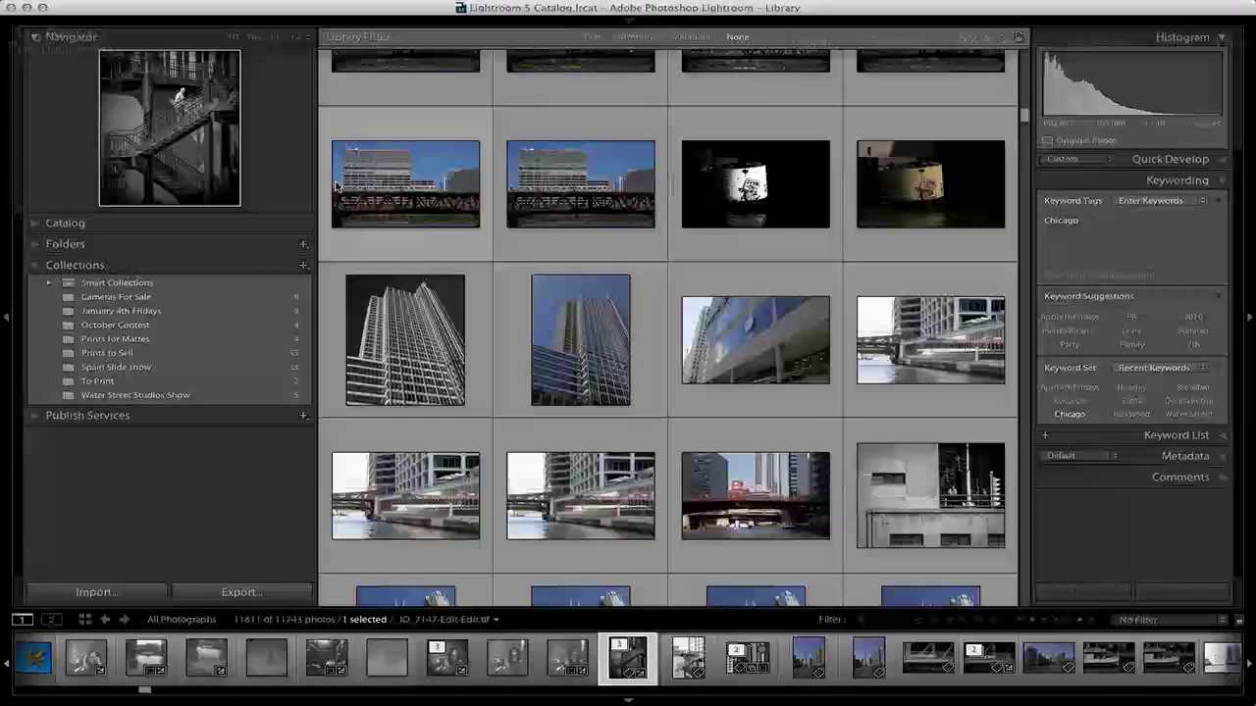
{"action": "left_click", "coordinate": [303, 265]}
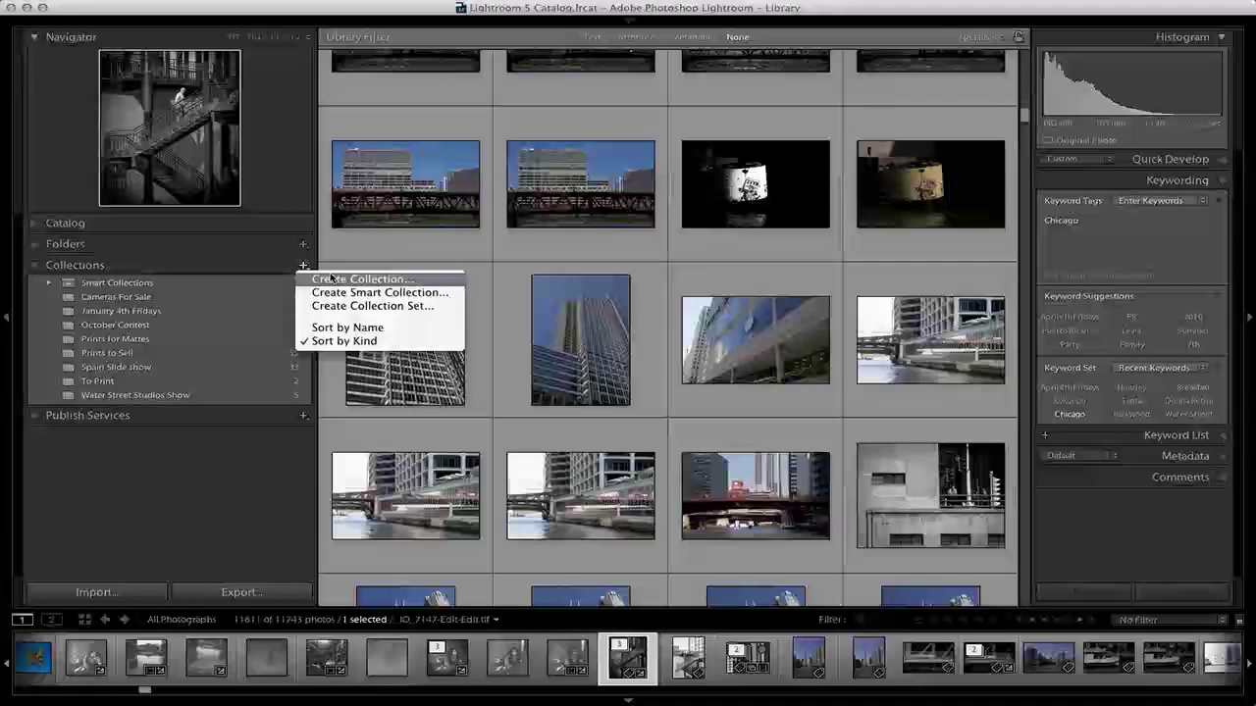
{"action": "left_click", "coordinate": [330, 279]}
{"action": "key", "text": "BackSpace"}
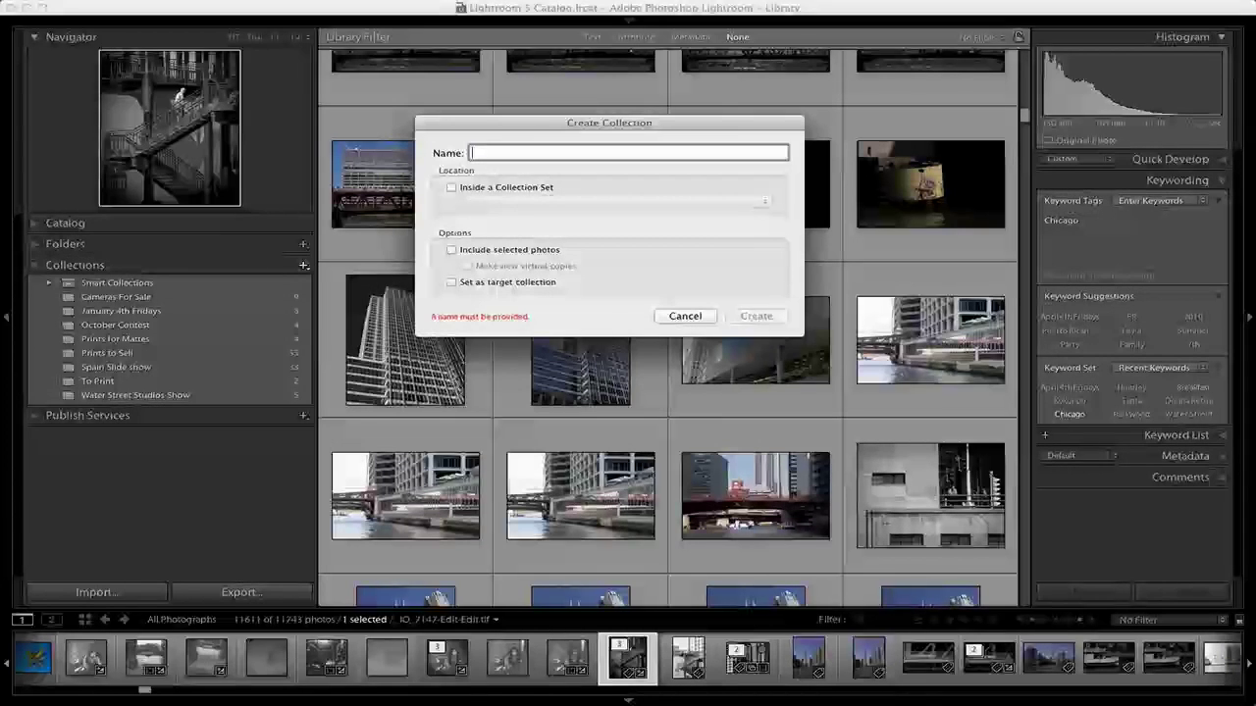
{"action": "type", "text": "April 4th Fri"}
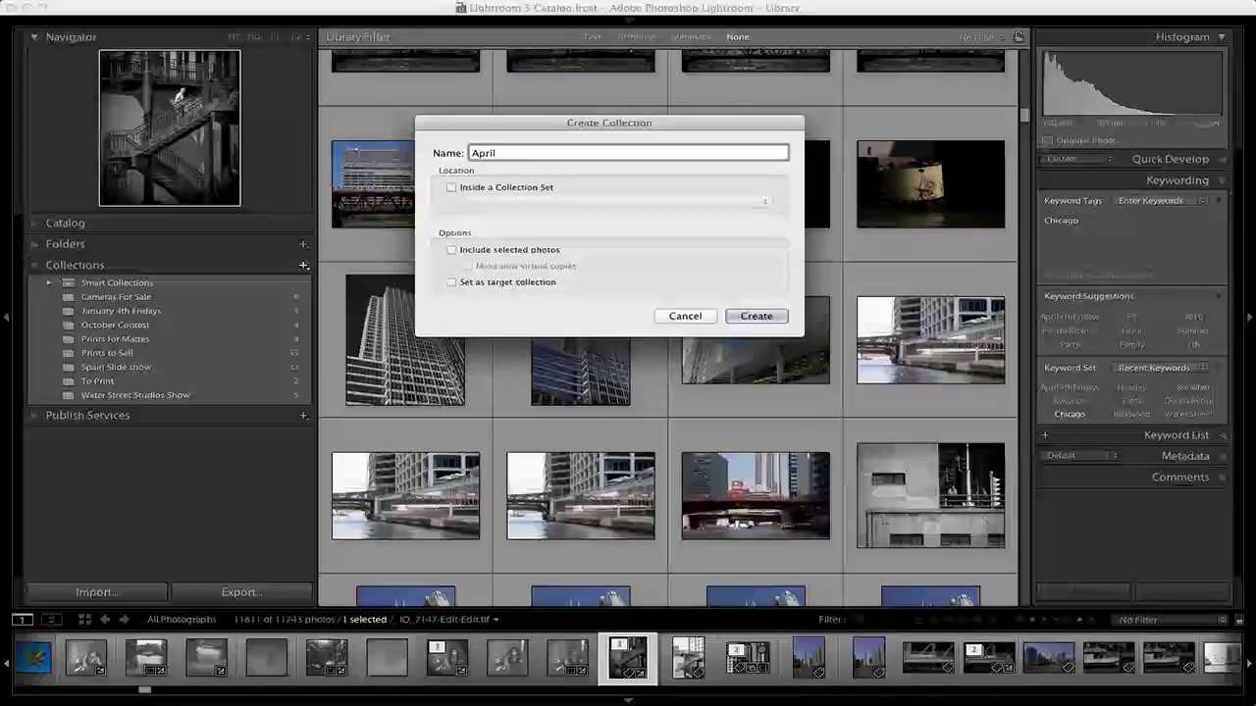
{"action": "type", "text": "days"}
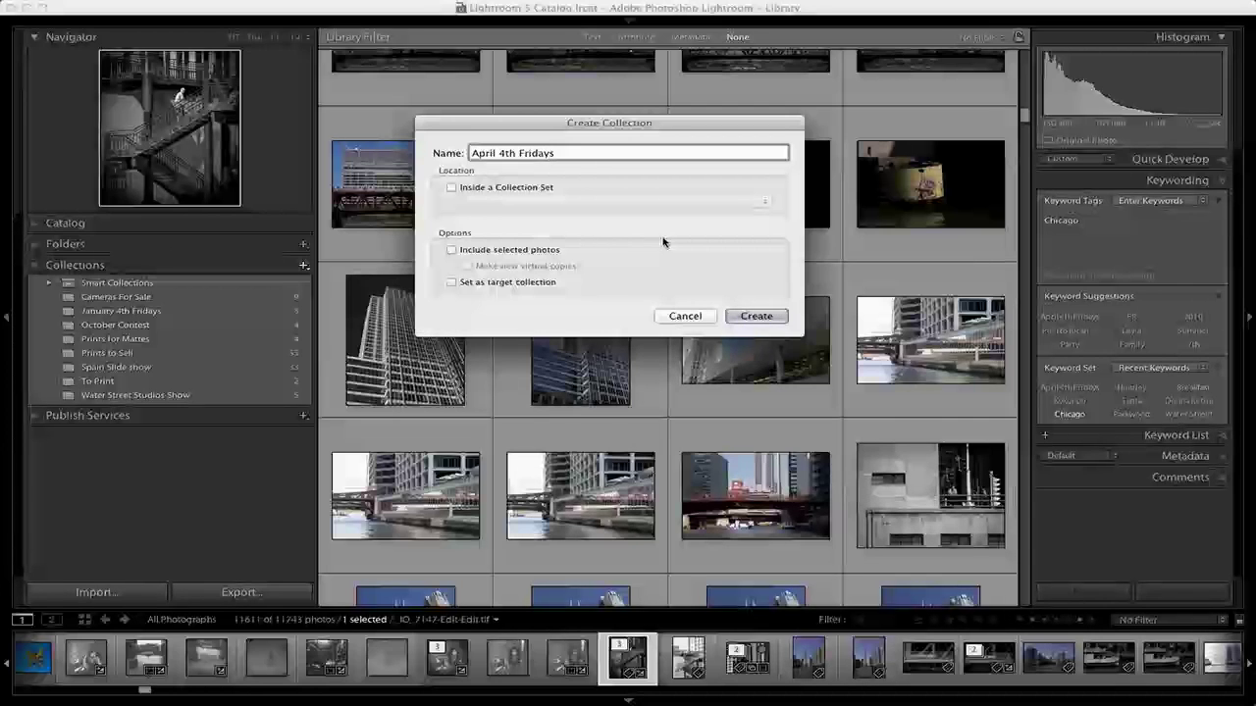
{"action": "left_click", "coordinate": [757, 319]}
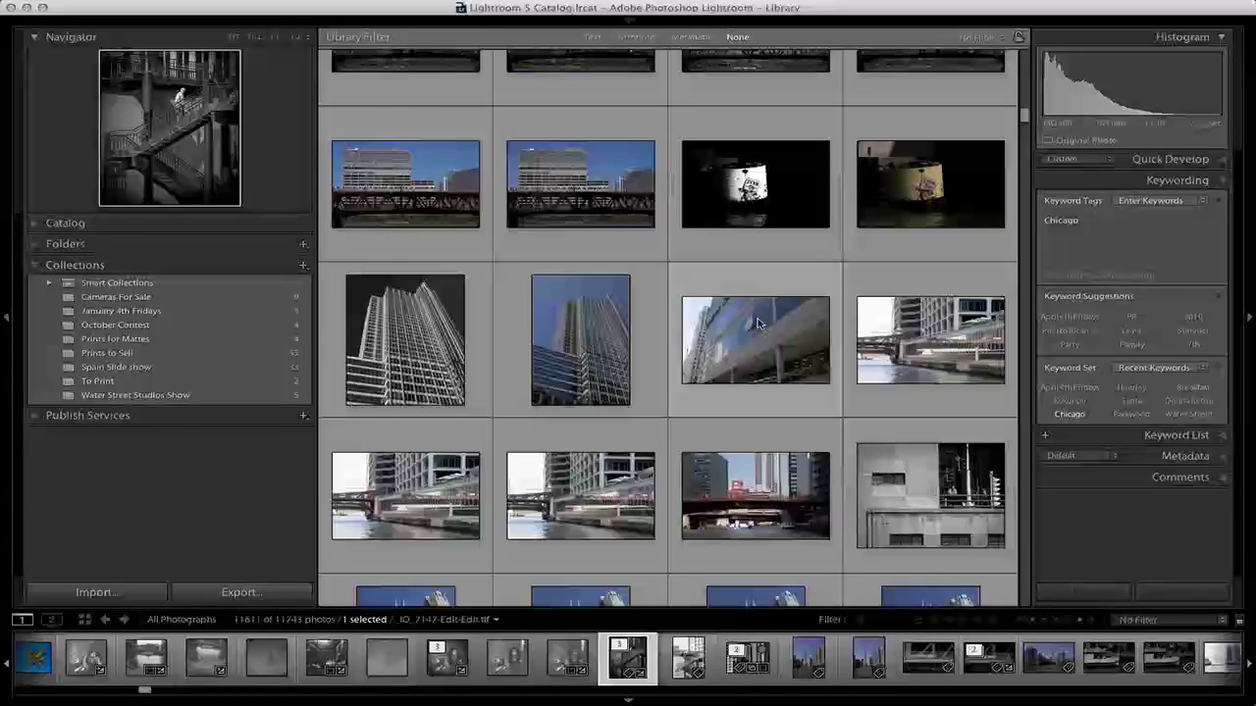
Open the new collection, then switch the source to All Photographs in the catalog
{"action": "left_click", "coordinate": [143, 299]}
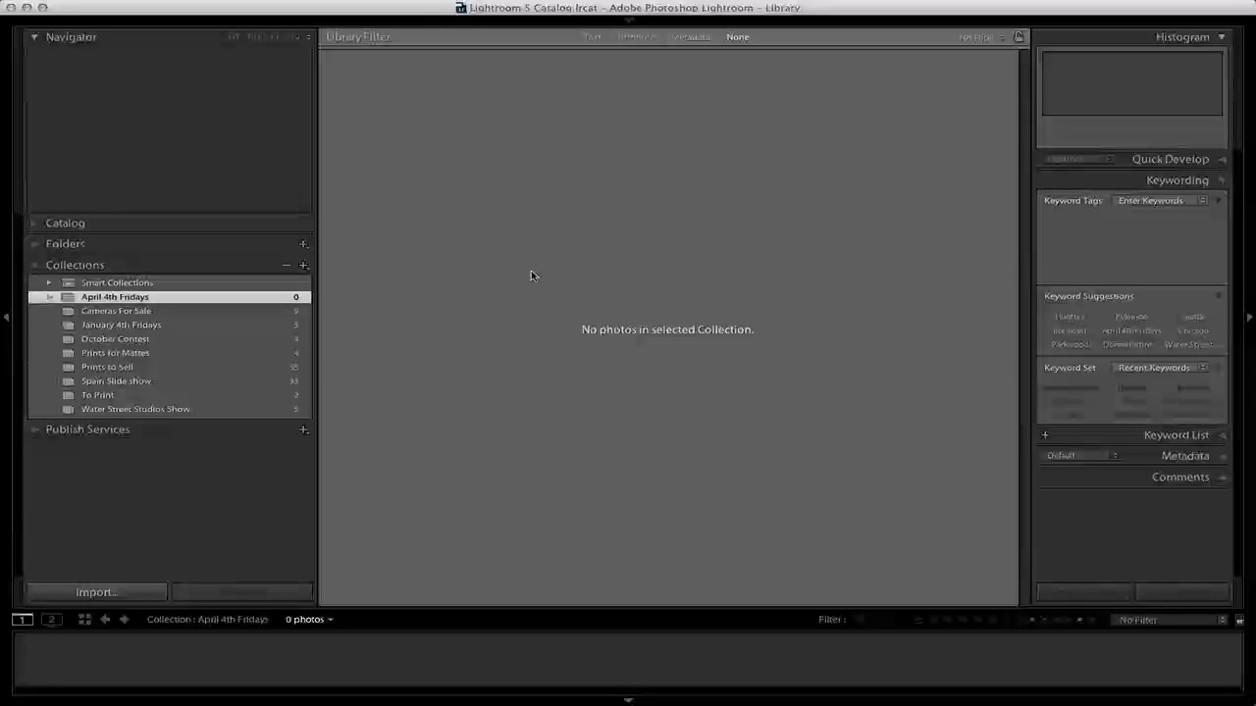
{"action": "left_click", "coordinate": [41, 225]}
{"action": "left_click", "coordinate": [75, 241]}
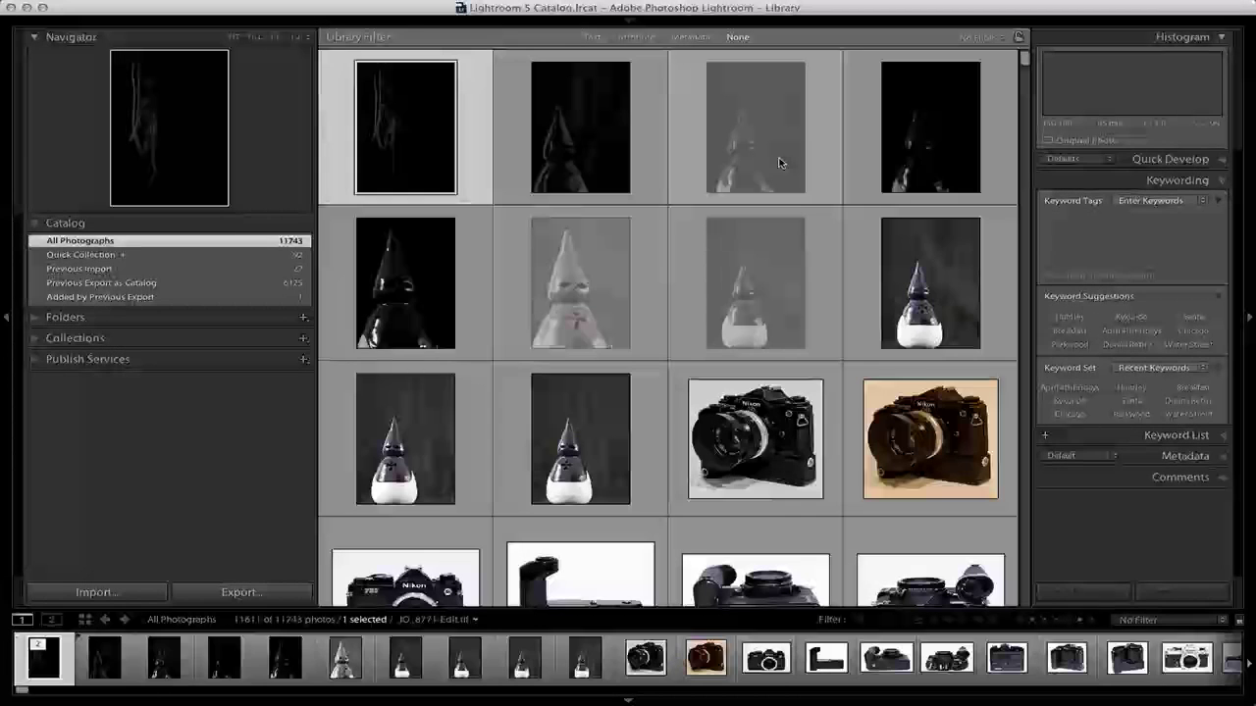
{"action": "scroll", "coordinate": [850, 414], "scroll_direction": "down", "scroll_amount": 3}
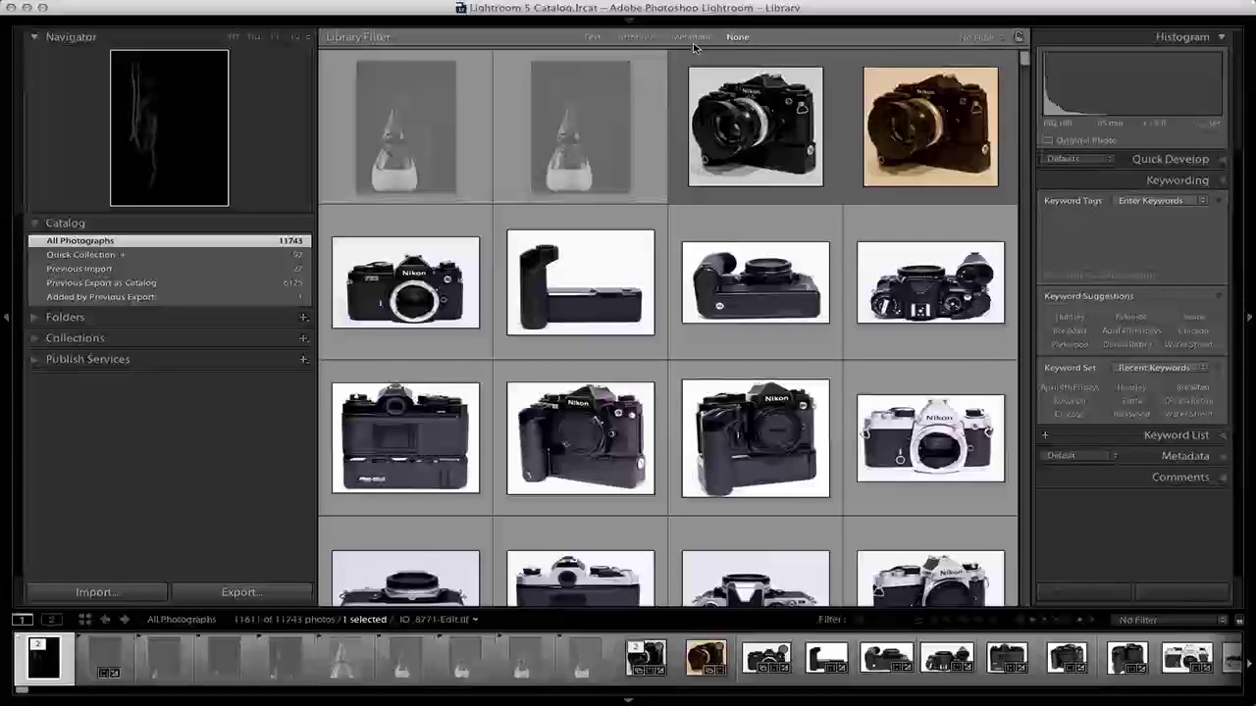
Filter the library with a text search for '4th Fridays April'
{"action": "left_click", "coordinate": [591, 38]}
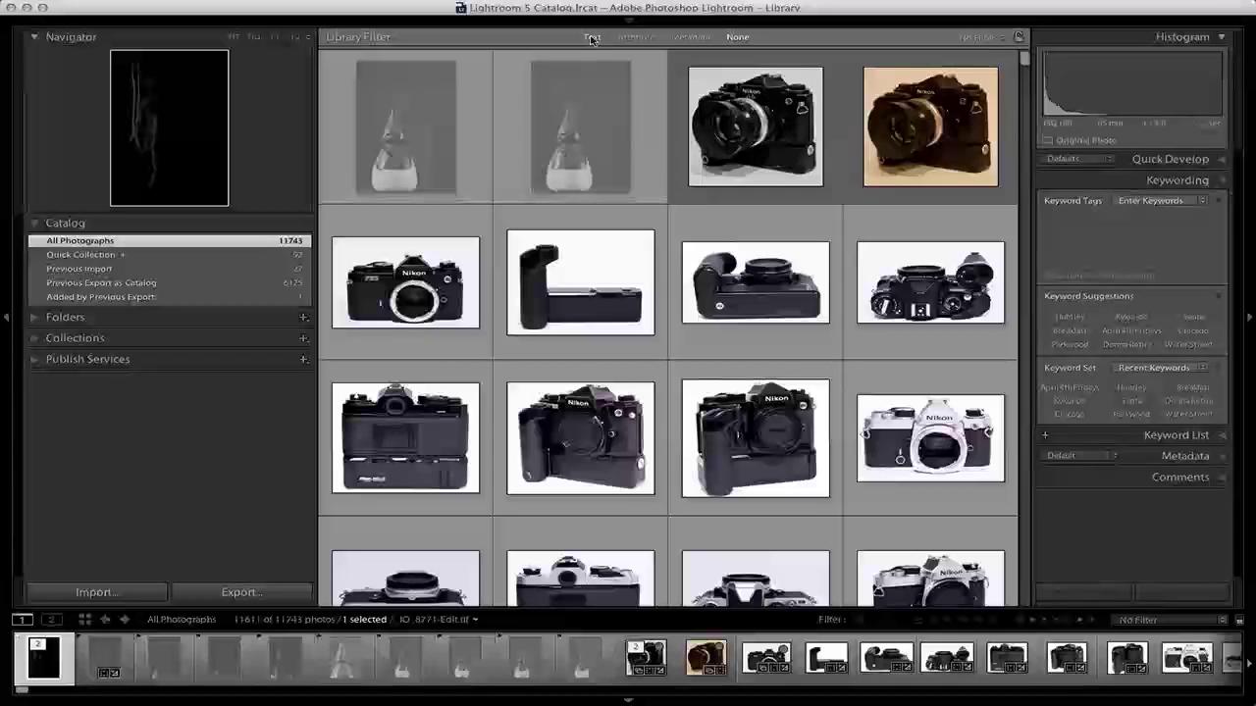
{"action": "left_click", "coordinate": [852, 57]}
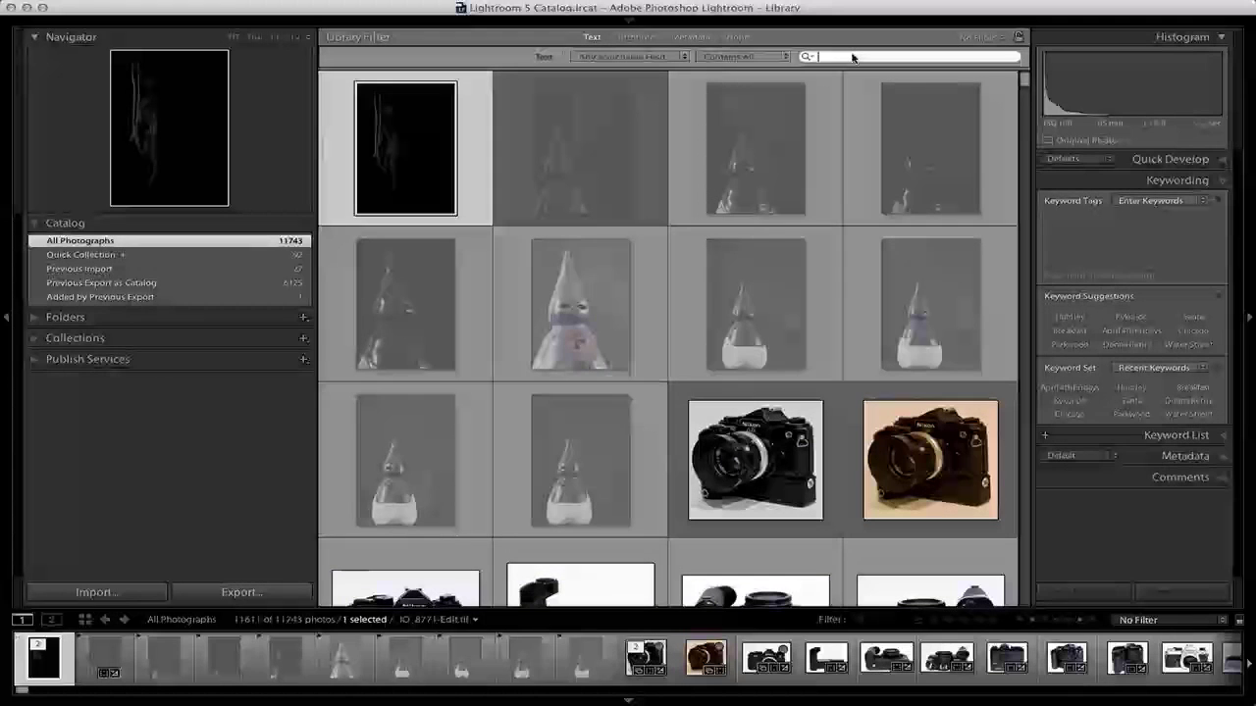
{"action": "type", "text": "4th"}
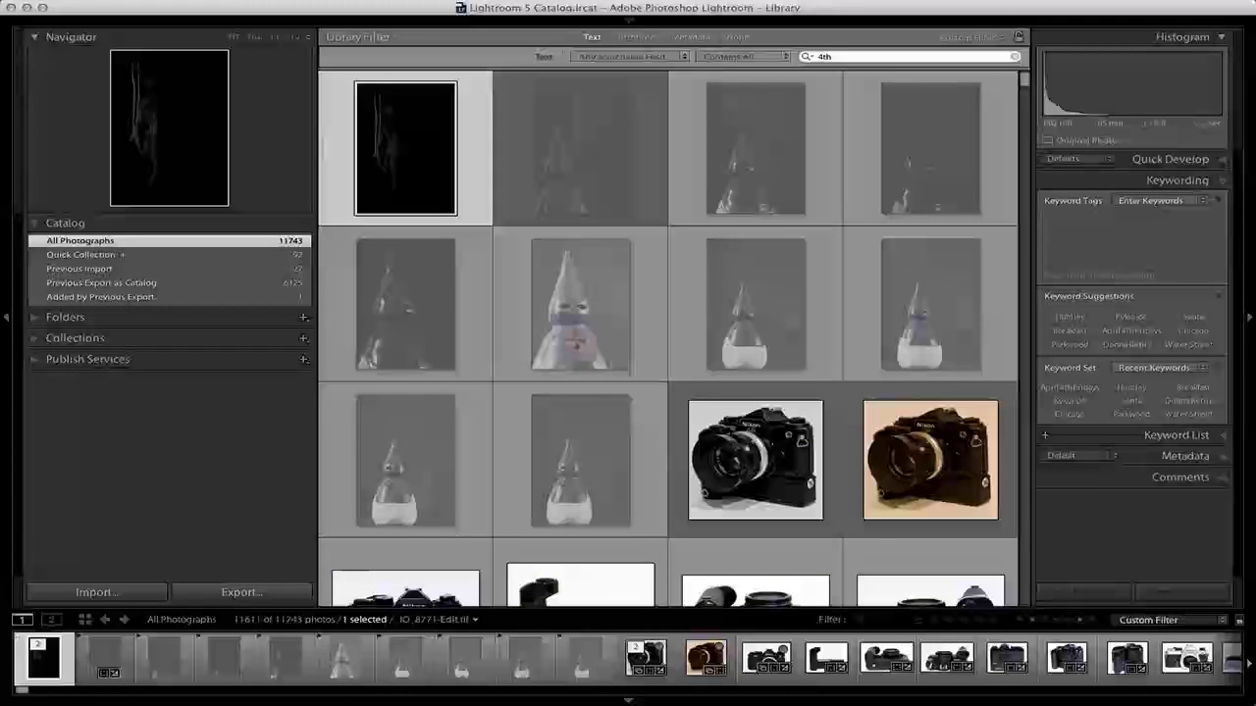
{"action": "type", "text": " Fridays"}
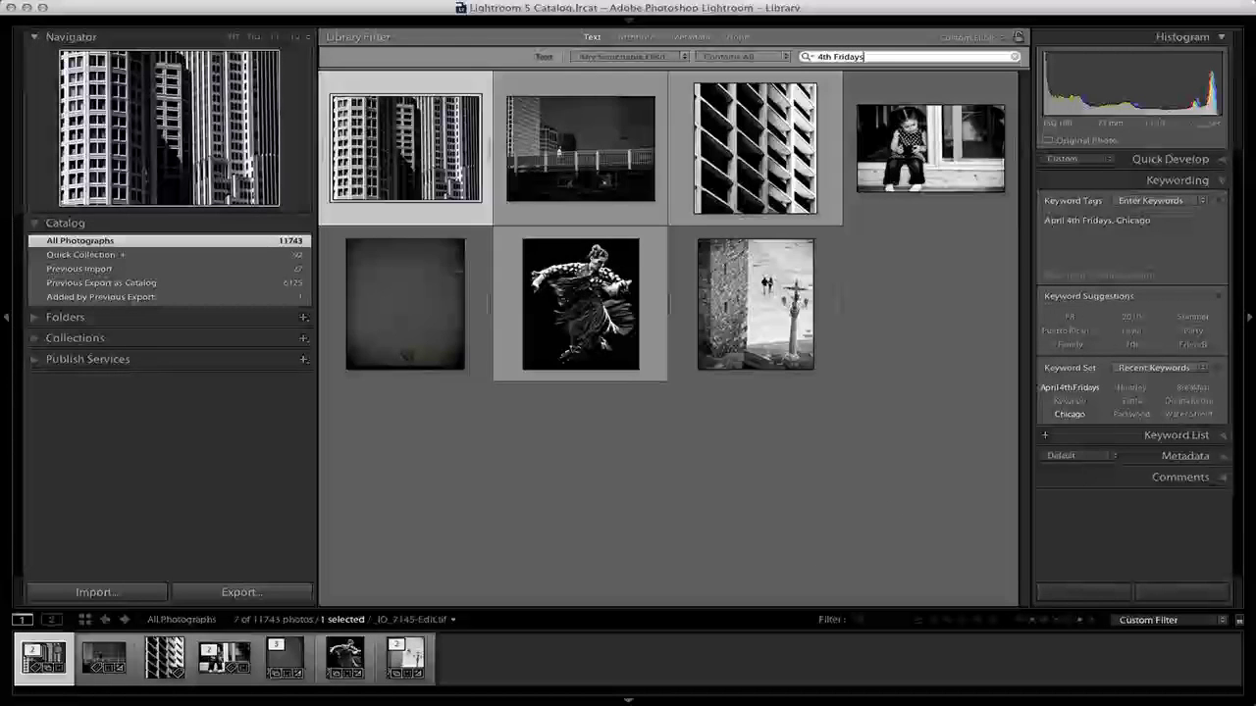
{"action": "type", "text": " April"}
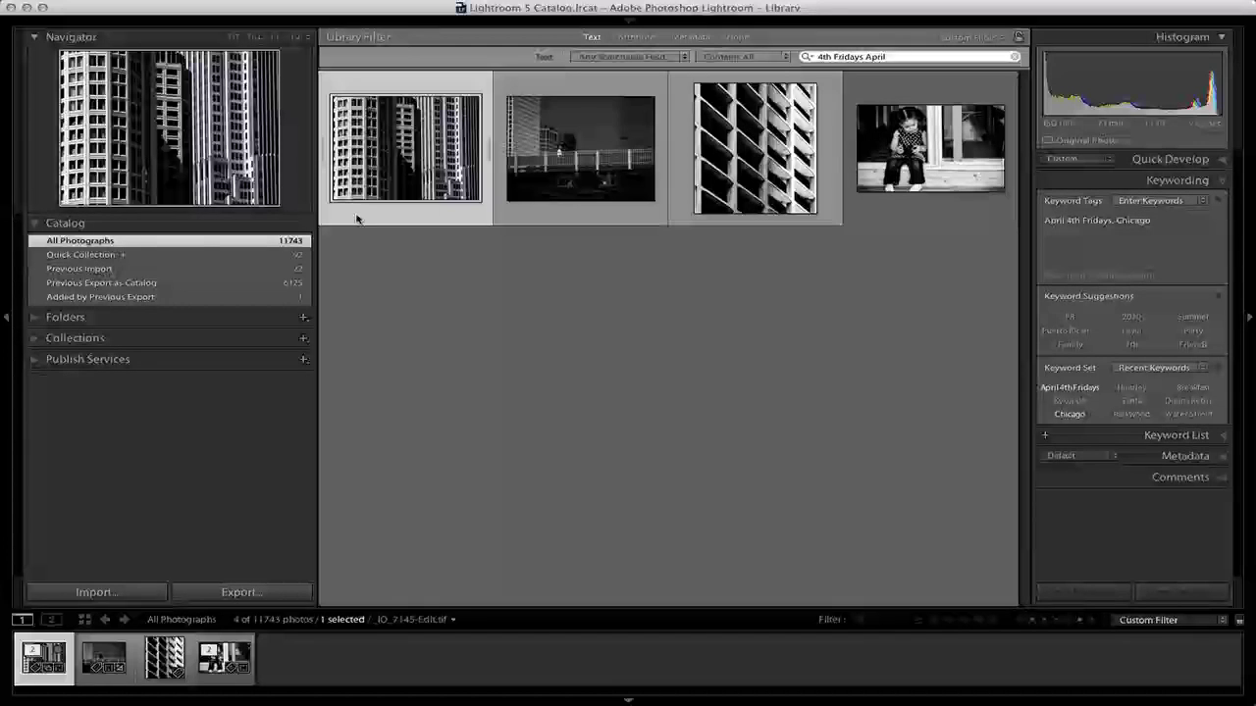
Select all four matching photos, drag them into April 4th Fridays, and open that collection
{"action": "key", "text": "Return"}
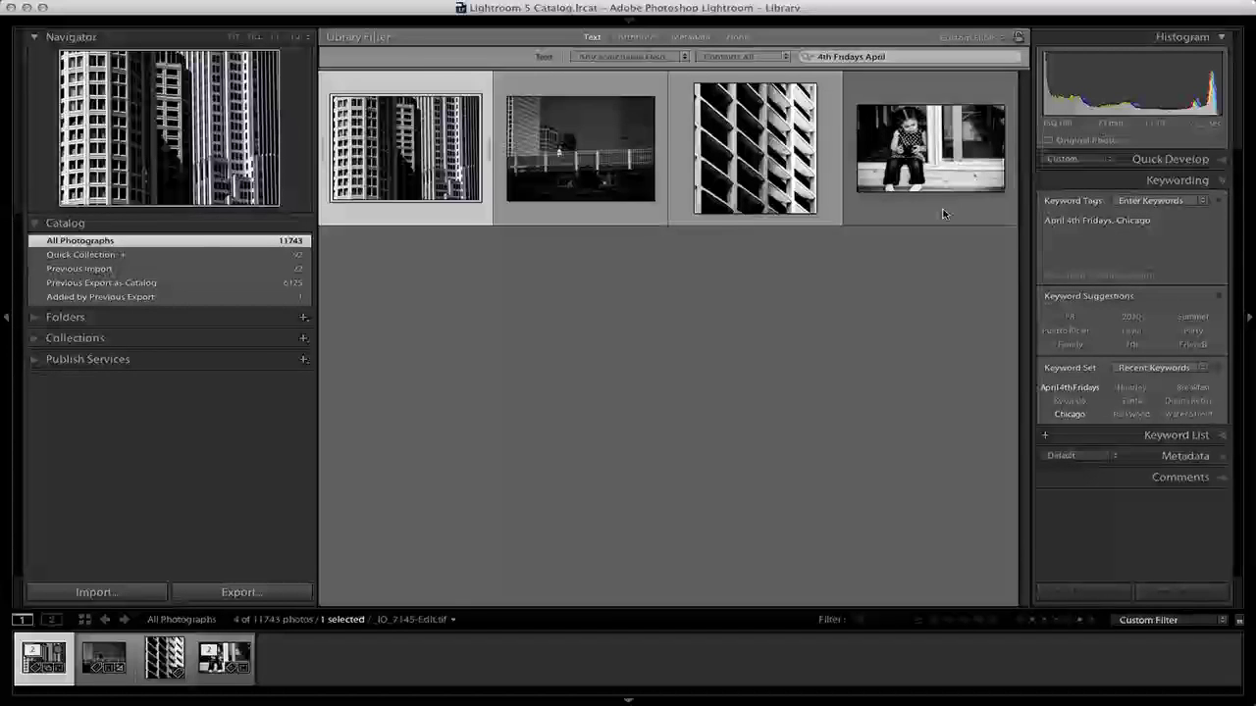
{"action": "key", "text": "super+a"}
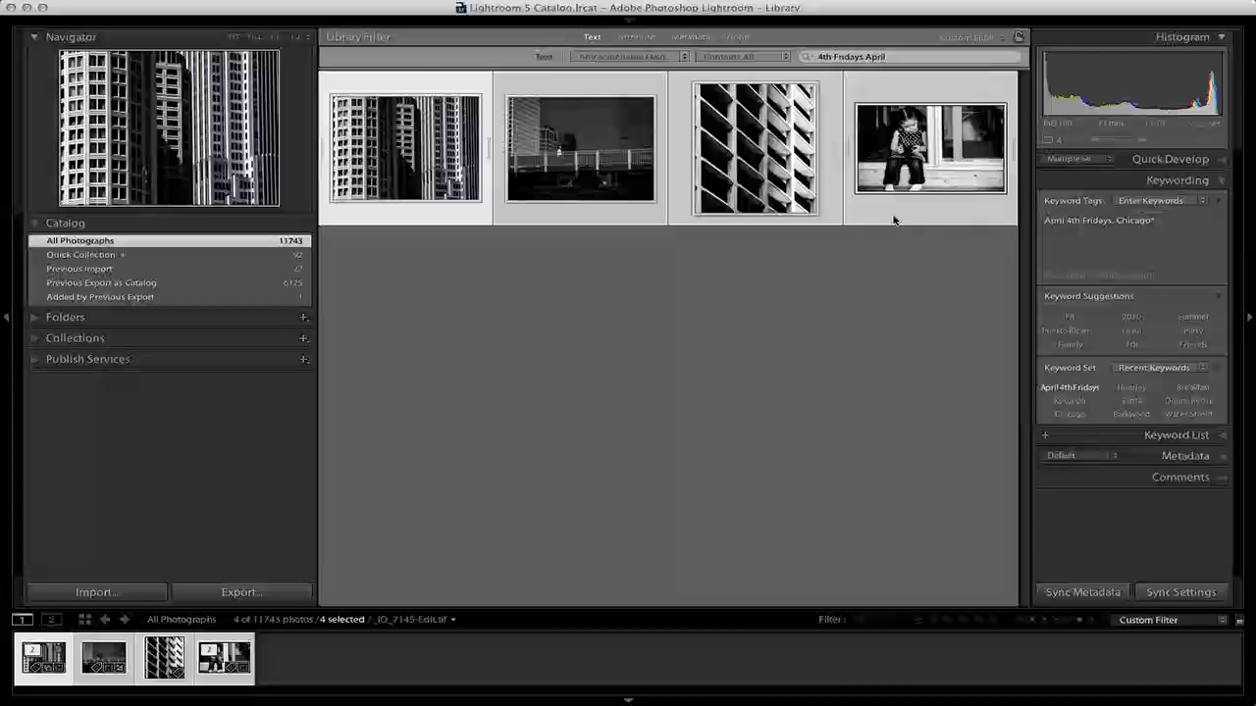
{"action": "right_click", "coordinate": [890, 220]}
{"action": "key", "text": "Escape"}
{"action": "left_click_drag", "start_coordinate": [355, 324], "coordinate": [189, 295]}
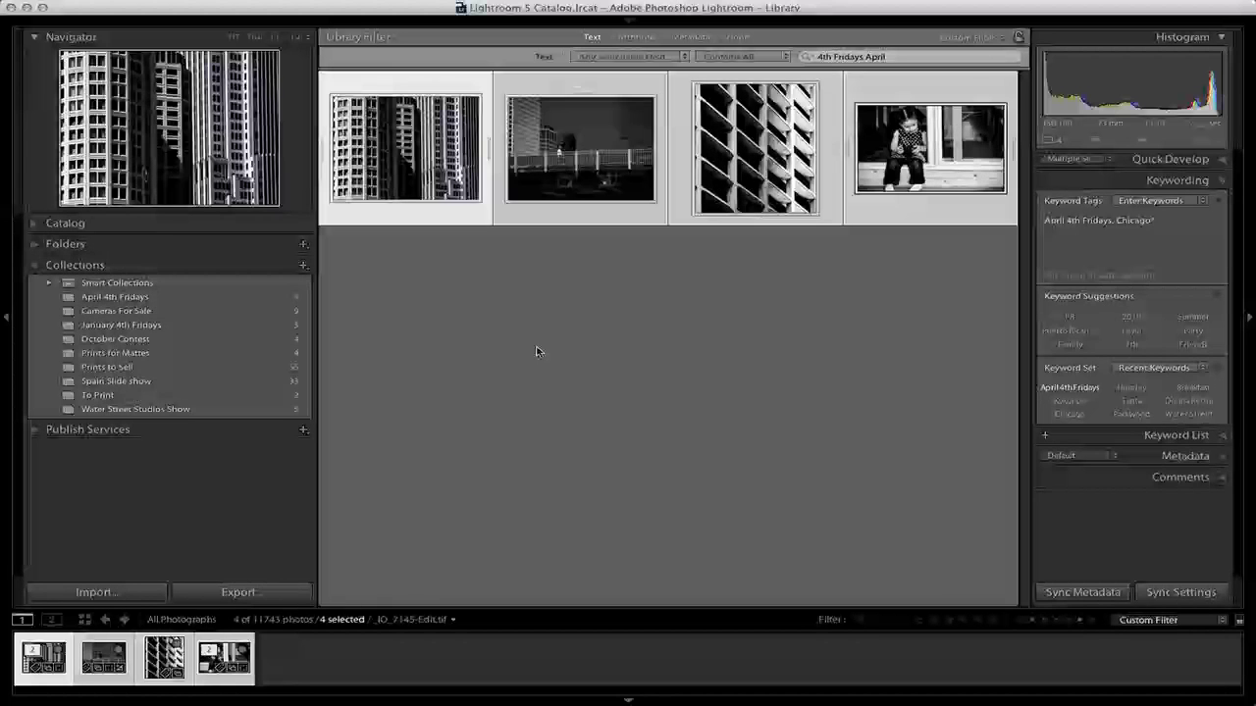
{"action": "left_click", "coordinate": [196, 297]}
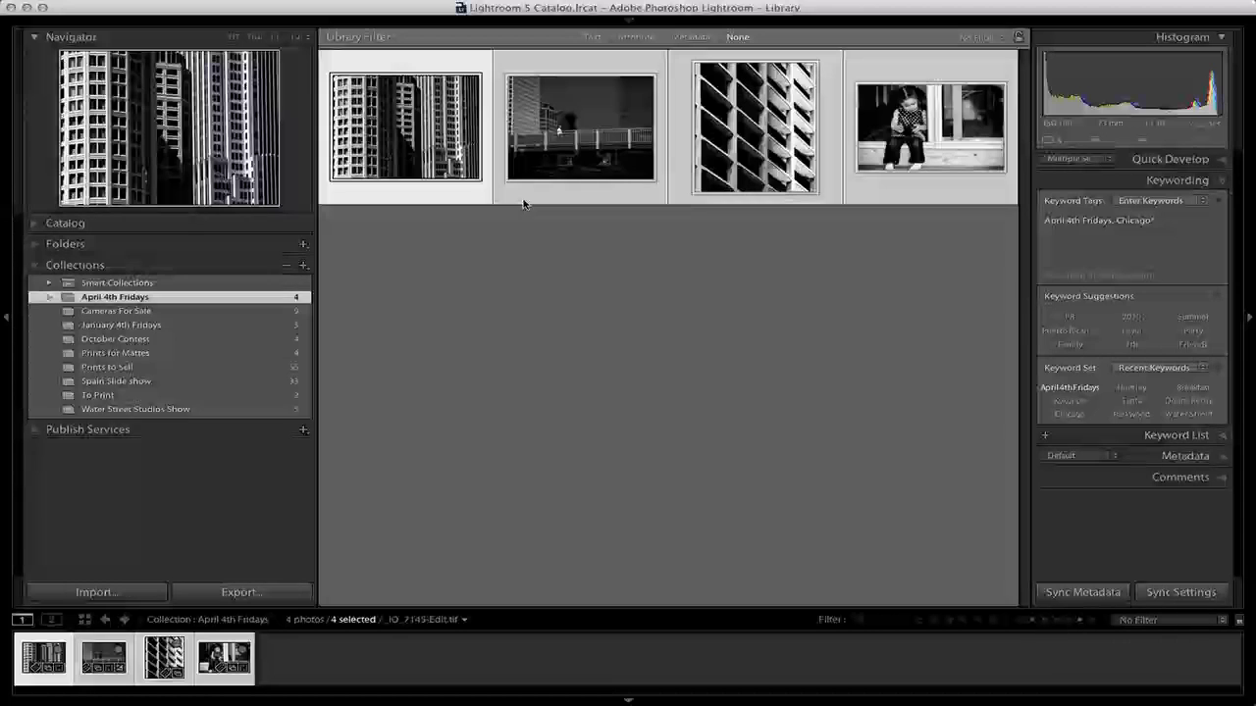
Open the Export 4 Files dialog, which loads the 4th Fridays Submission preset
{"action": "right_click", "coordinate": [447, 188]}
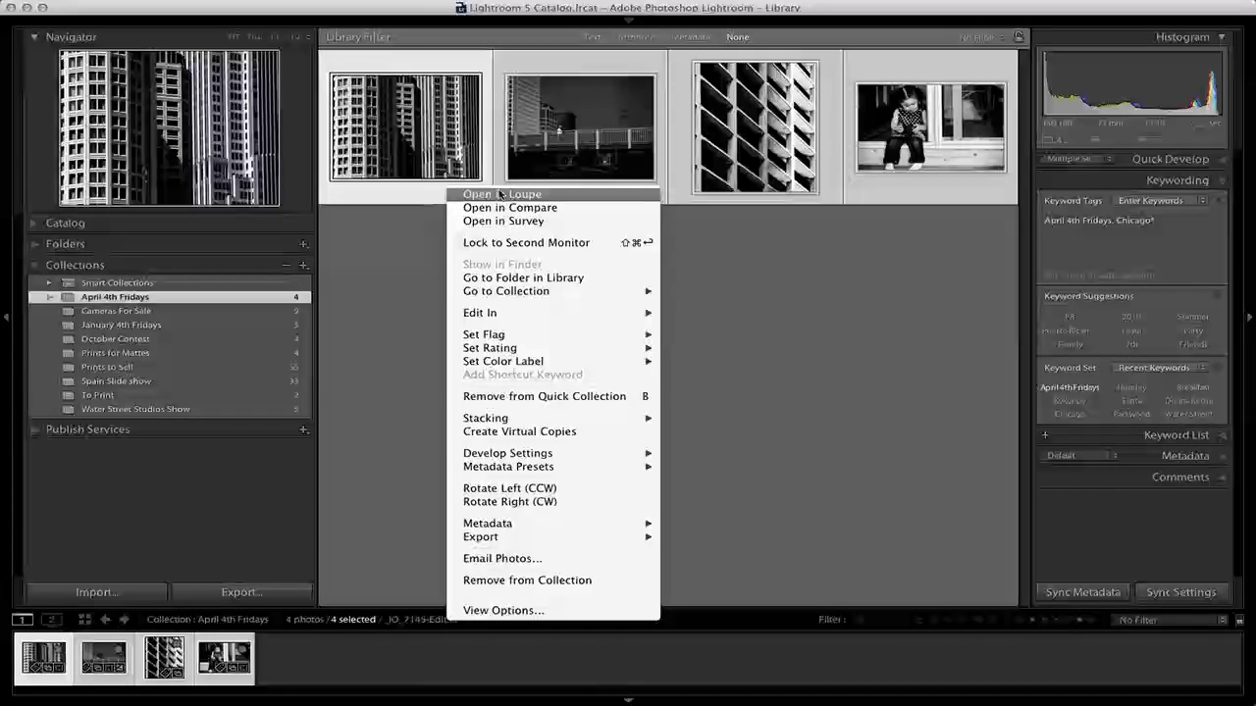
{"action": "mouse_move", "coordinate": [518, 542]}
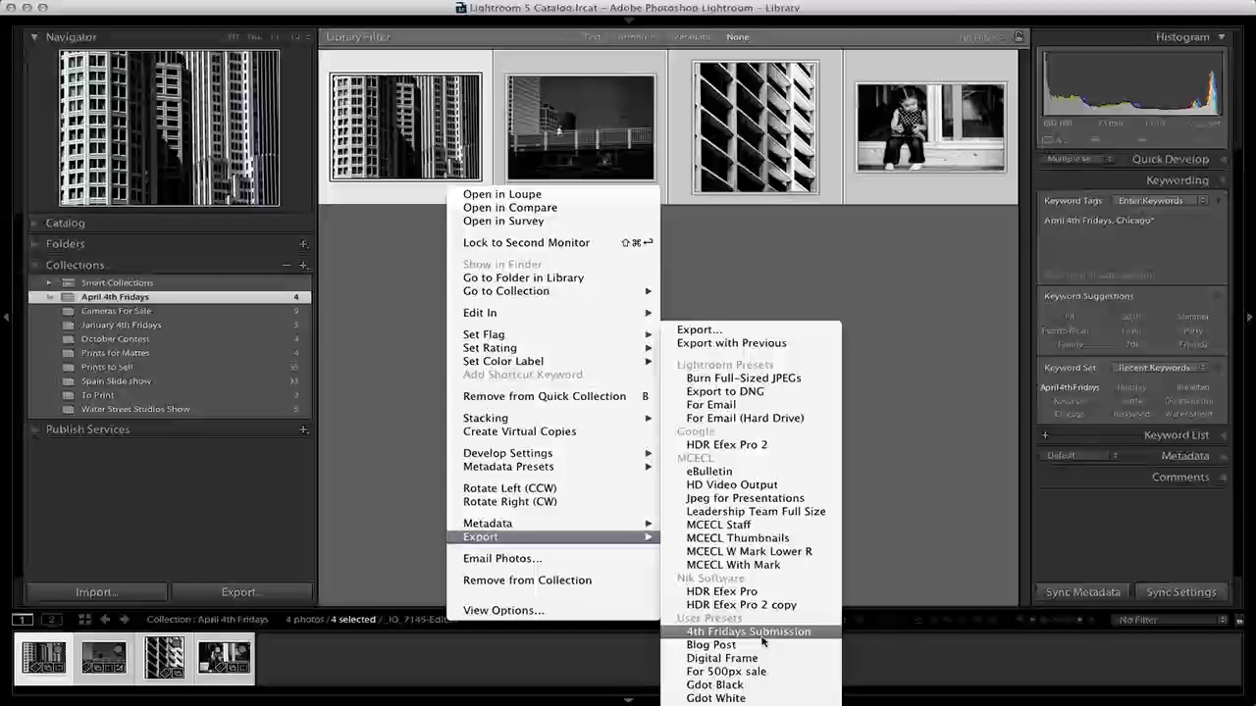
{"action": "left_click", "coordinate": [704, 336]}
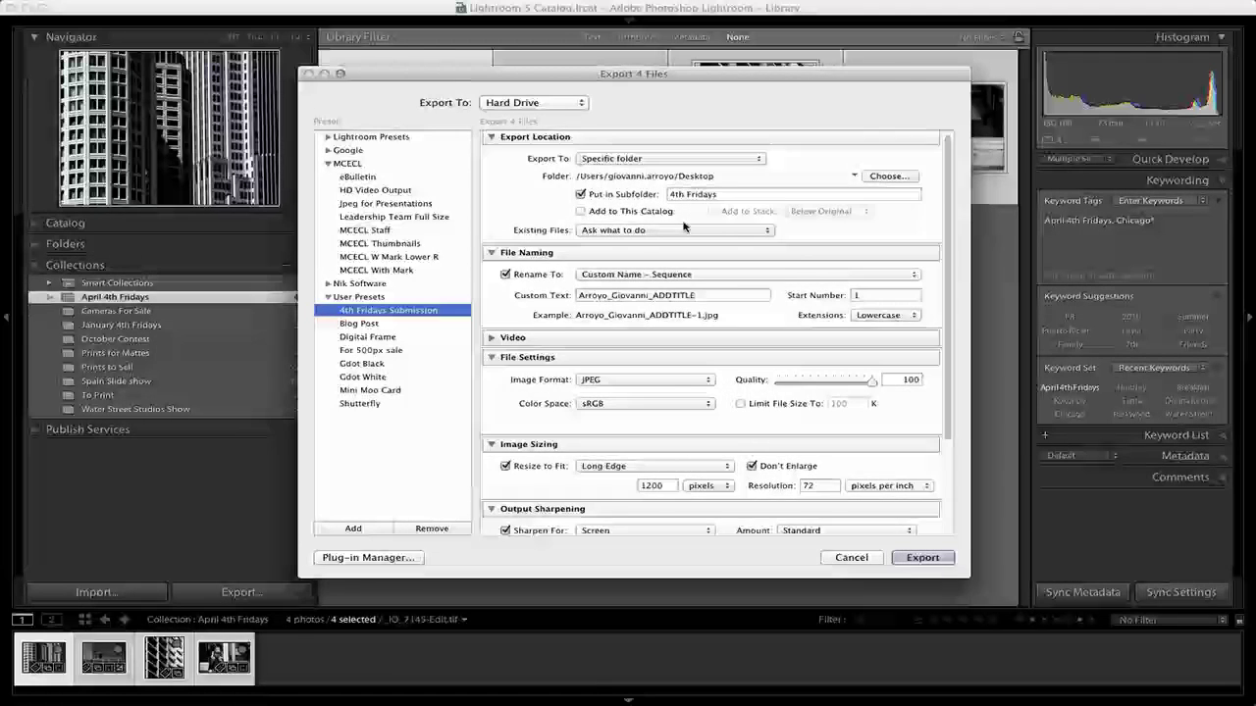
{"action": "scroll", "coordinate": [684, 226], "scroll_direction": "down", "scroll_amount": 1}
{"action": "scroll", "coordinate": [684, 226], "scroll_direction": "down", "scroll_amount": 2}
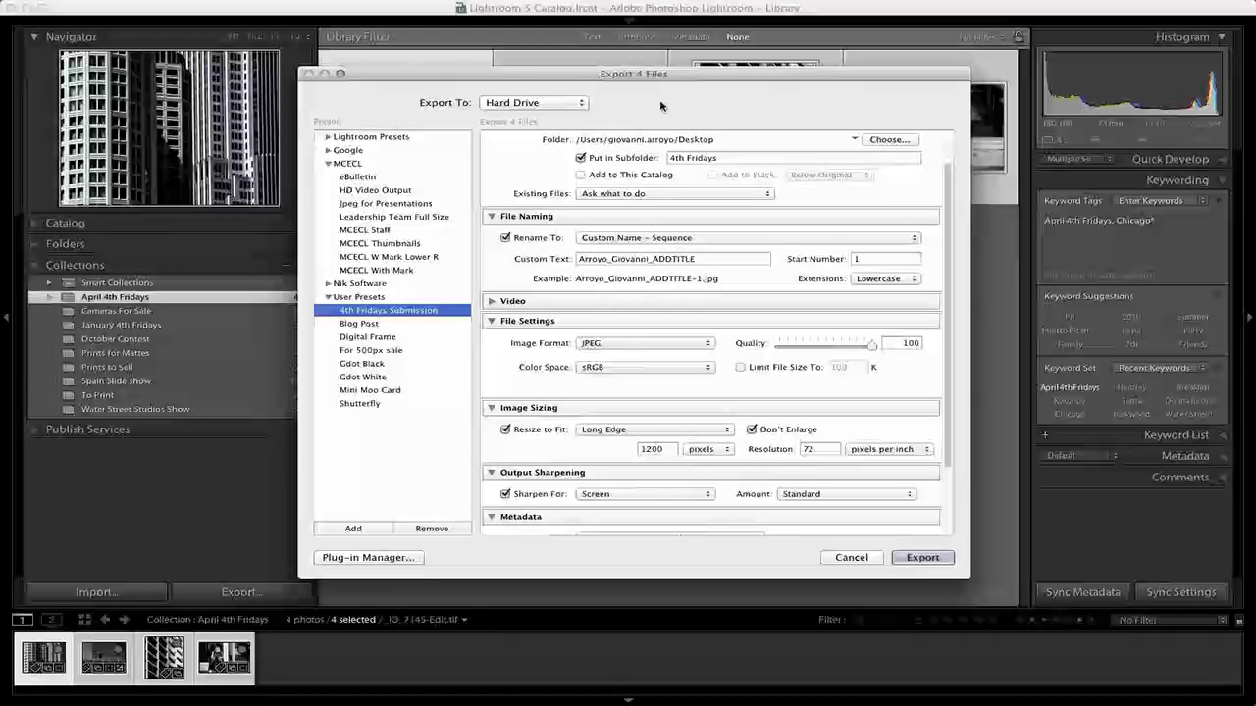
{"action": "scroll", "coordinate": [652, 180], "scroll_direction": "down", "scroll_amount": 3}
{"action": "scroll", "coordinate": [653, 180], "scroll_direction": "down", "scroll_amount": 1}
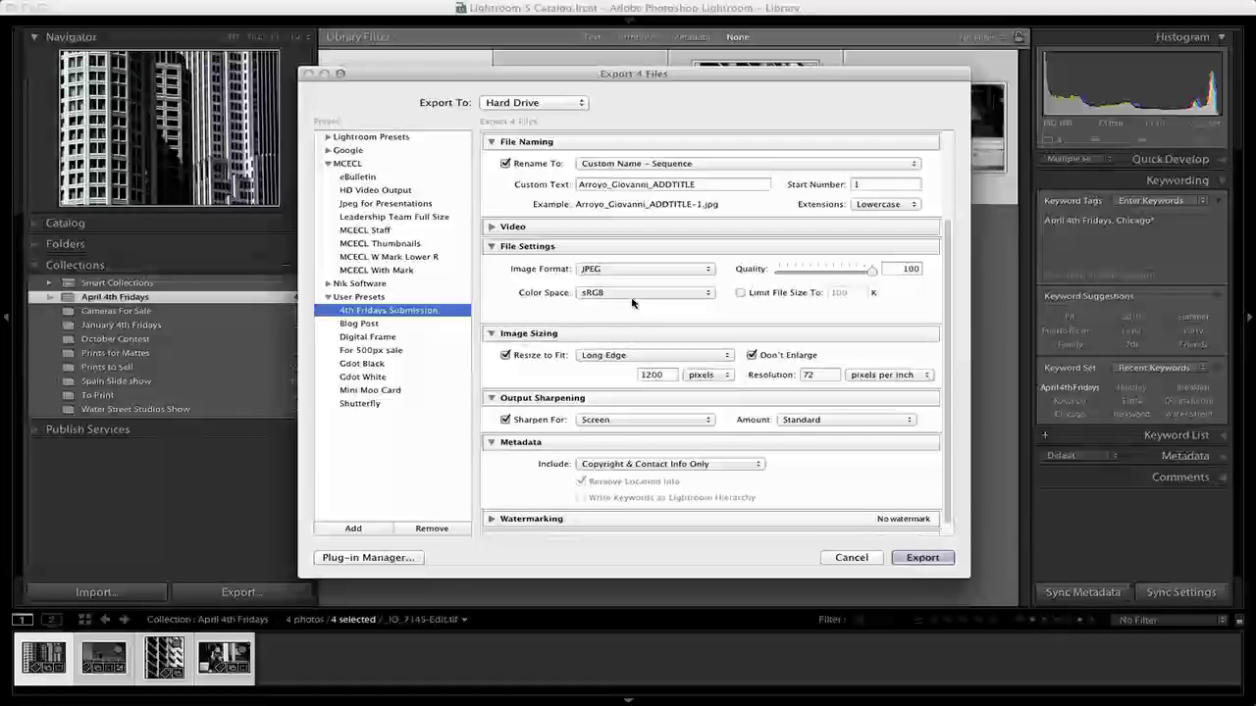
{"action": "scroll", "coordinate": [719, 314], "scroll_direction": "down", "scroll_amount": 1}
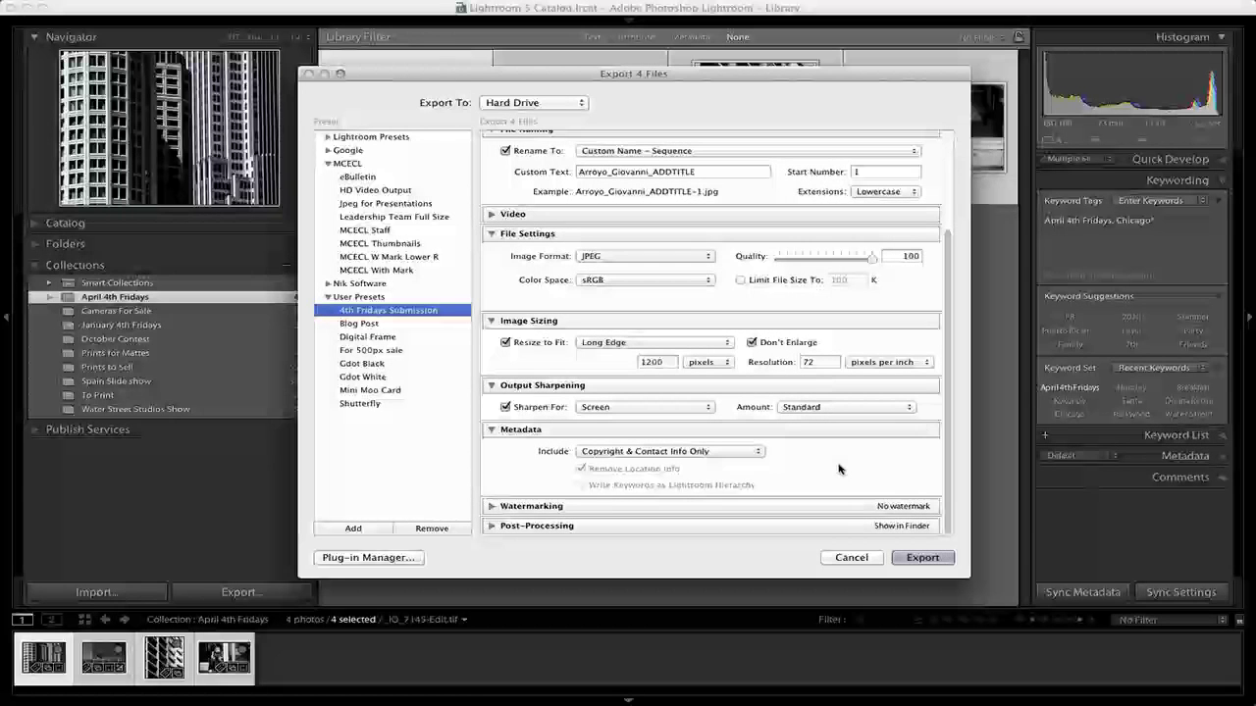
{"action": "scroll", "coordinate": [687, 454], "scroll_direction": "down", "scroll_amount": 1}
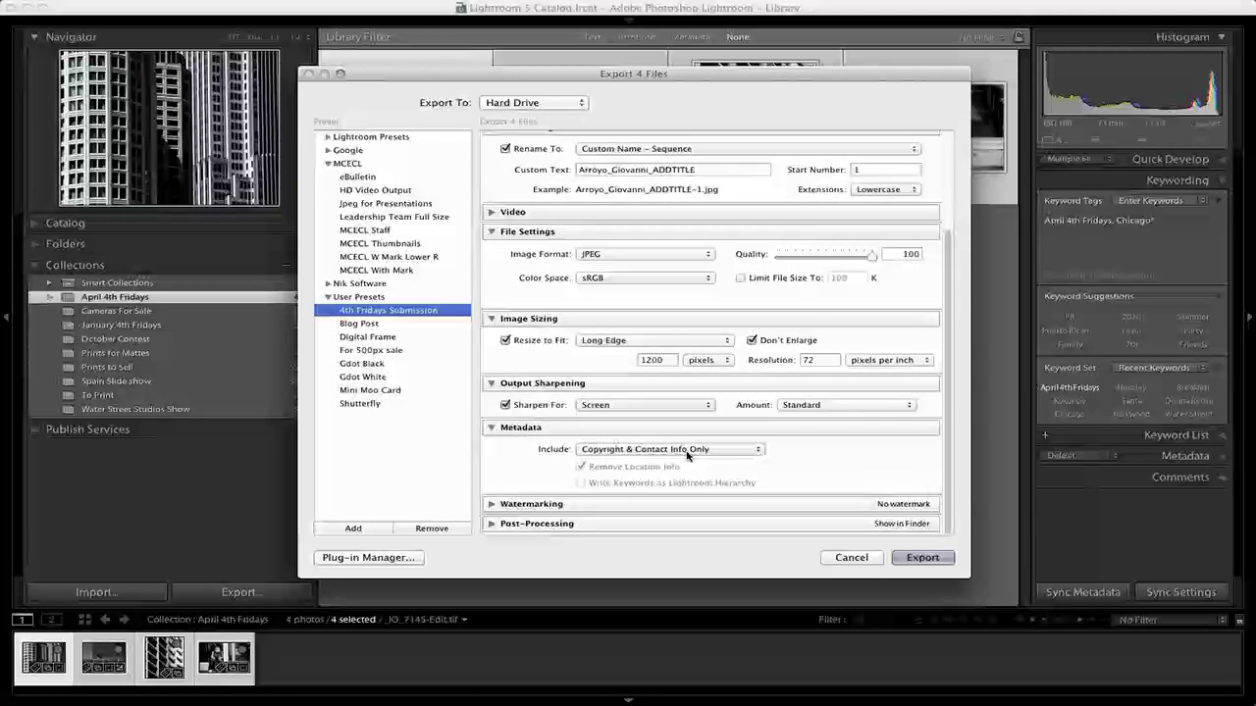
{"action": "scroll", "coordinate": [687, 454], "scroll_direction": "up", "scroll_amount": 1}
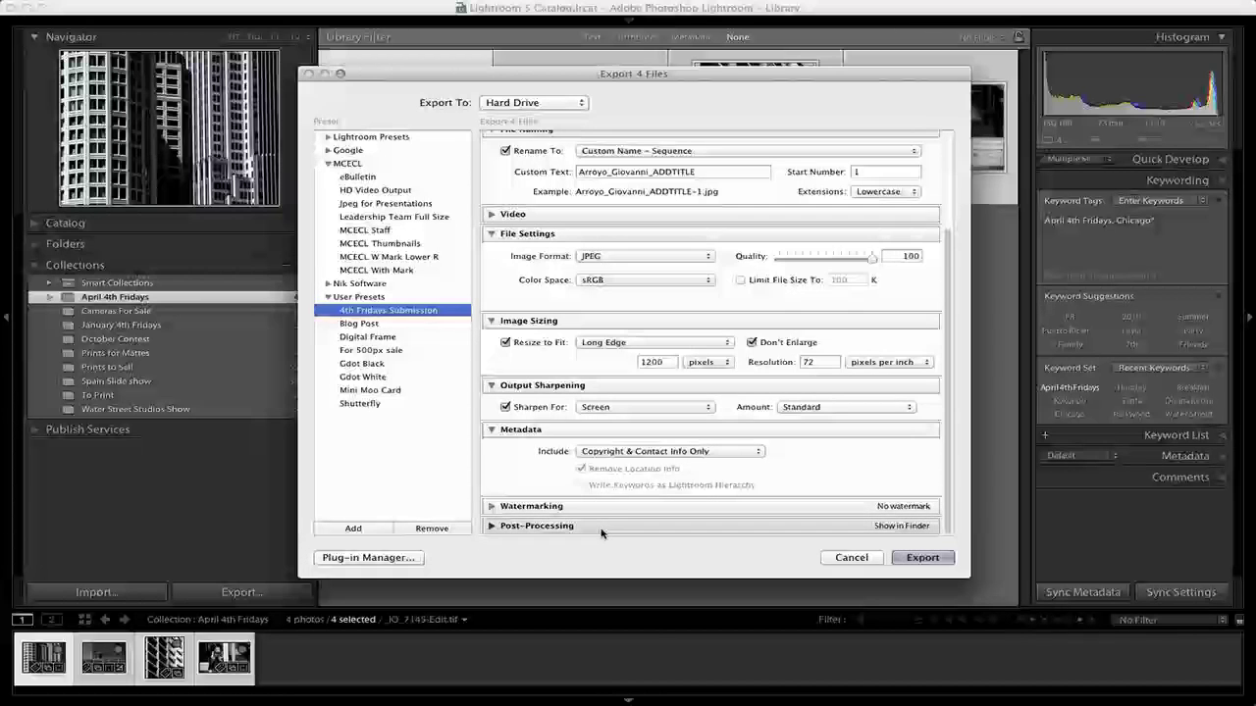
{"action": "scroll", "coordinate": [599, 533], "scroll_direction": "up", "scroll_amount": 5}
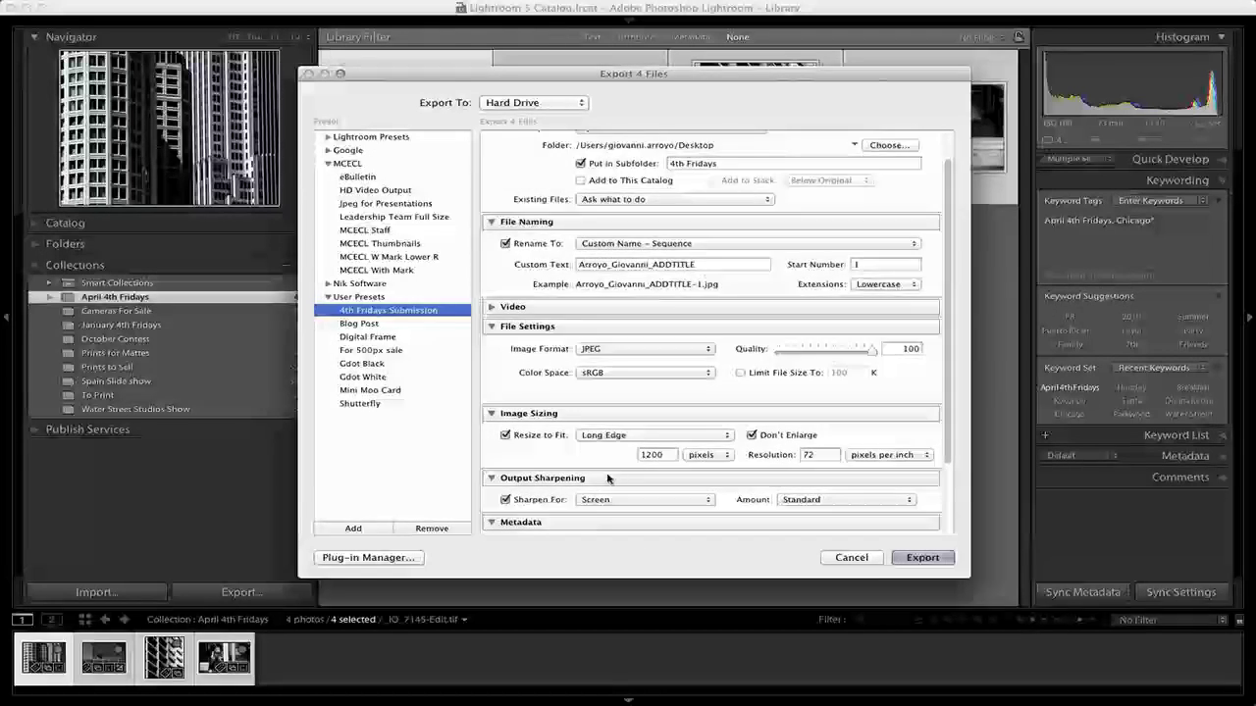
{"action": "scroll", "coordinate": [608, 478], "scroll_direction": "up", "scroll_amount": 2}
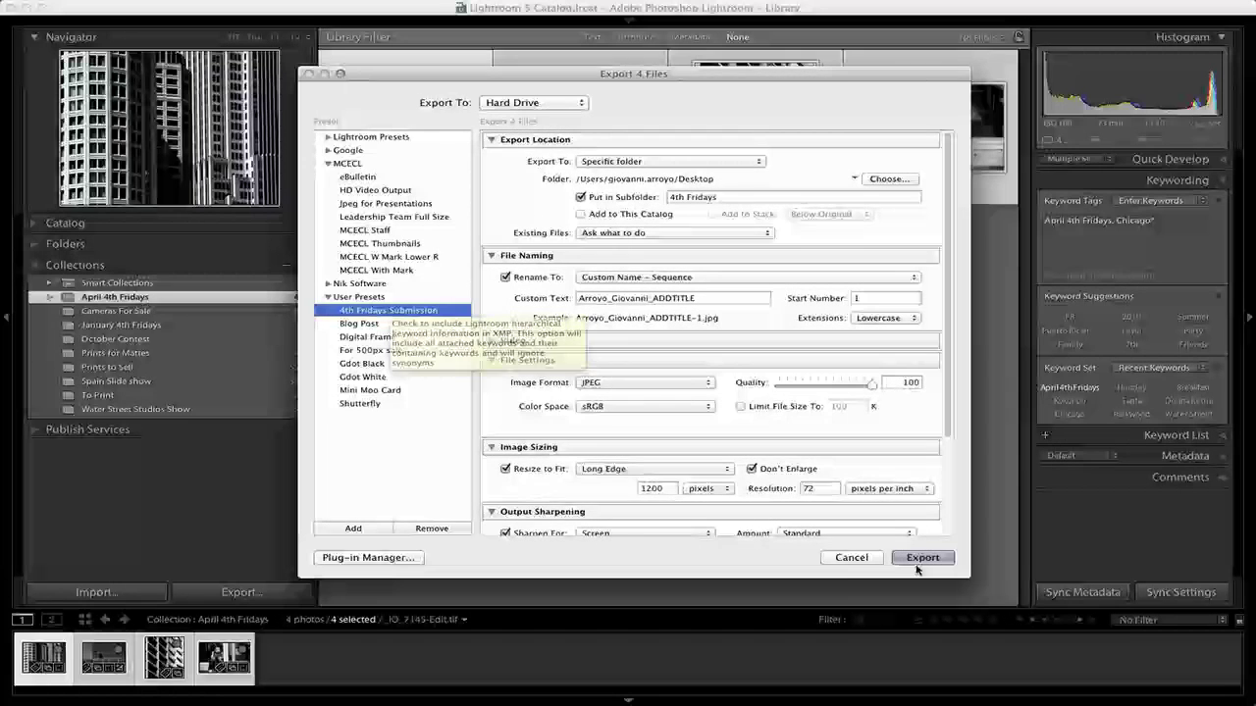
Cancel the dialog, export the four photos with the 4th Fridays Submission preset, and open the output folder
{"action": "left_click", "coordinate": [852, 556]}
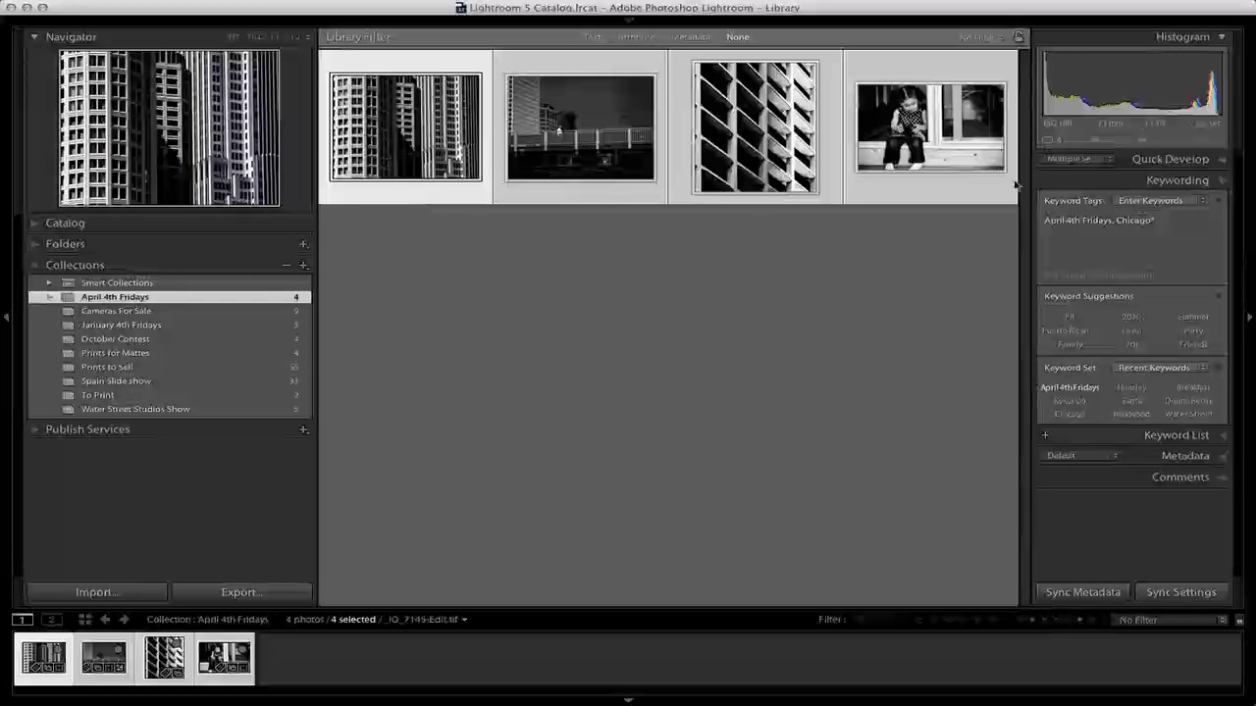
{"action": "right_click", "coordinate": [459, 199]}
{"action": "mouse_move", "coordinate": [589, 544]}
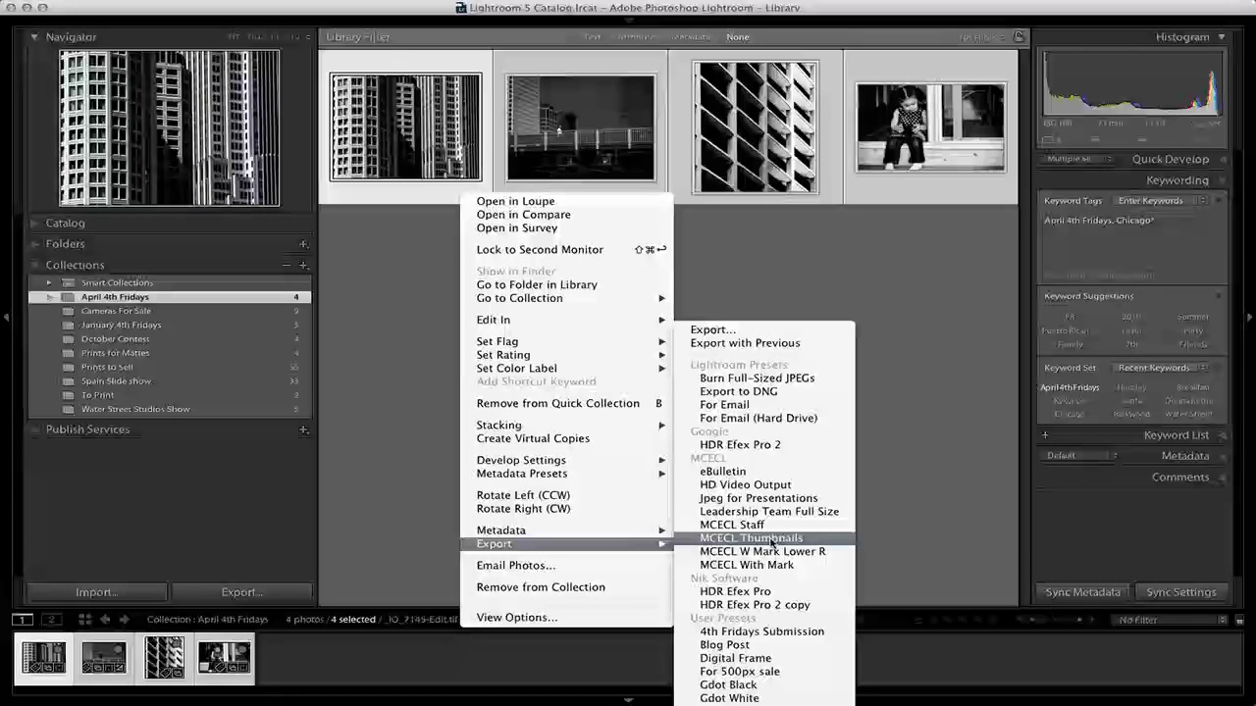
{"action": "left_click", "coordinate": [770, 632]}
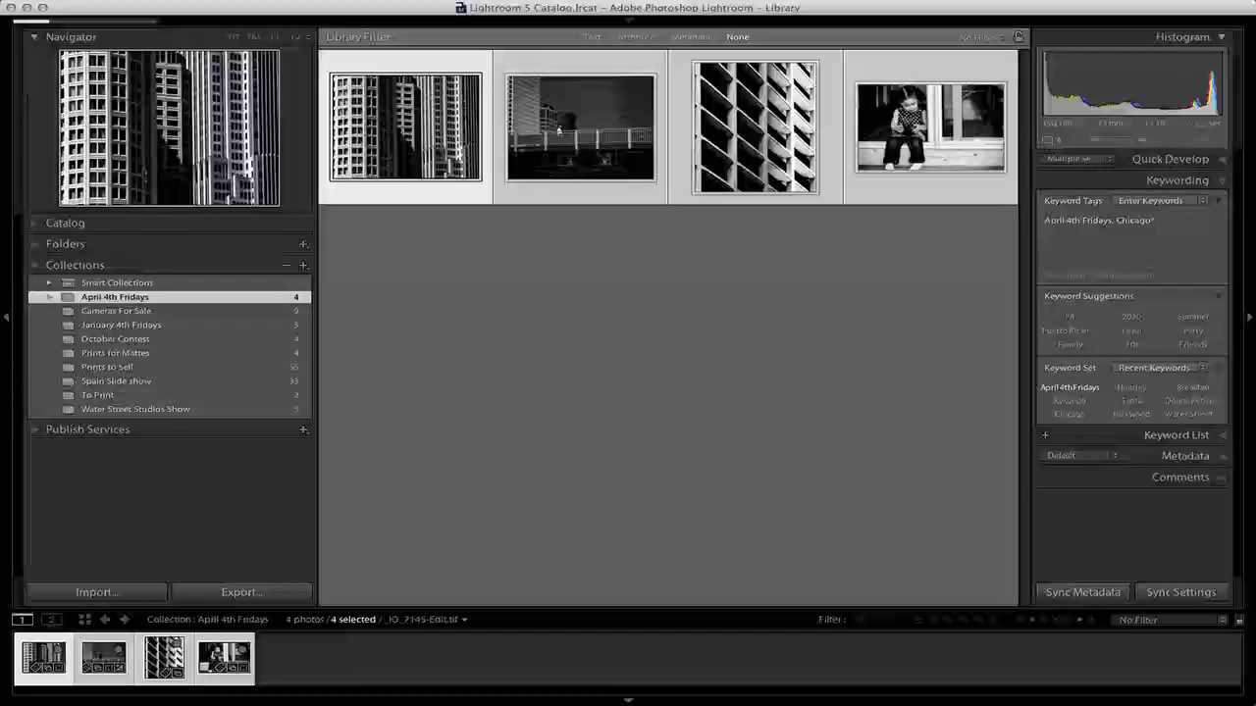
{"action": "left_click_drag", "start_coordinate": [1251, 491], "coordinate": [986, 182]}
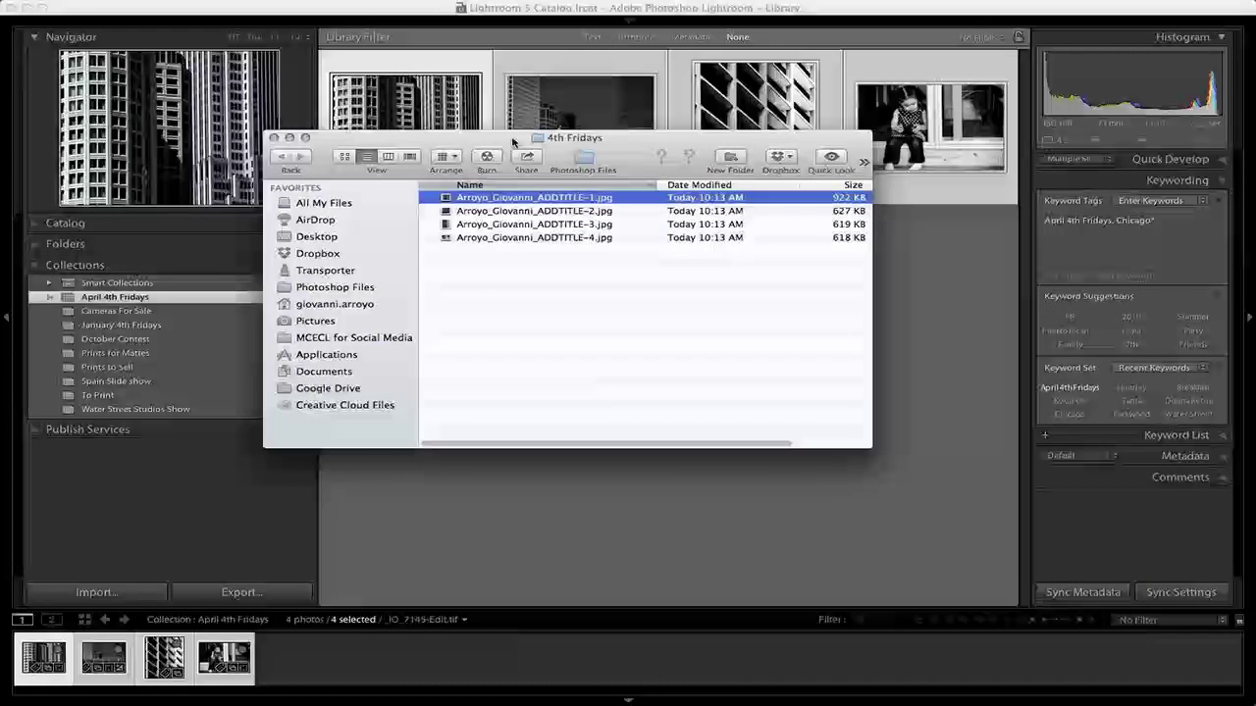
Bring up the context menu for the first exported JPEG in the 4th Fridays folder
{"action": "right_click", "coordinate": [556, 202]}
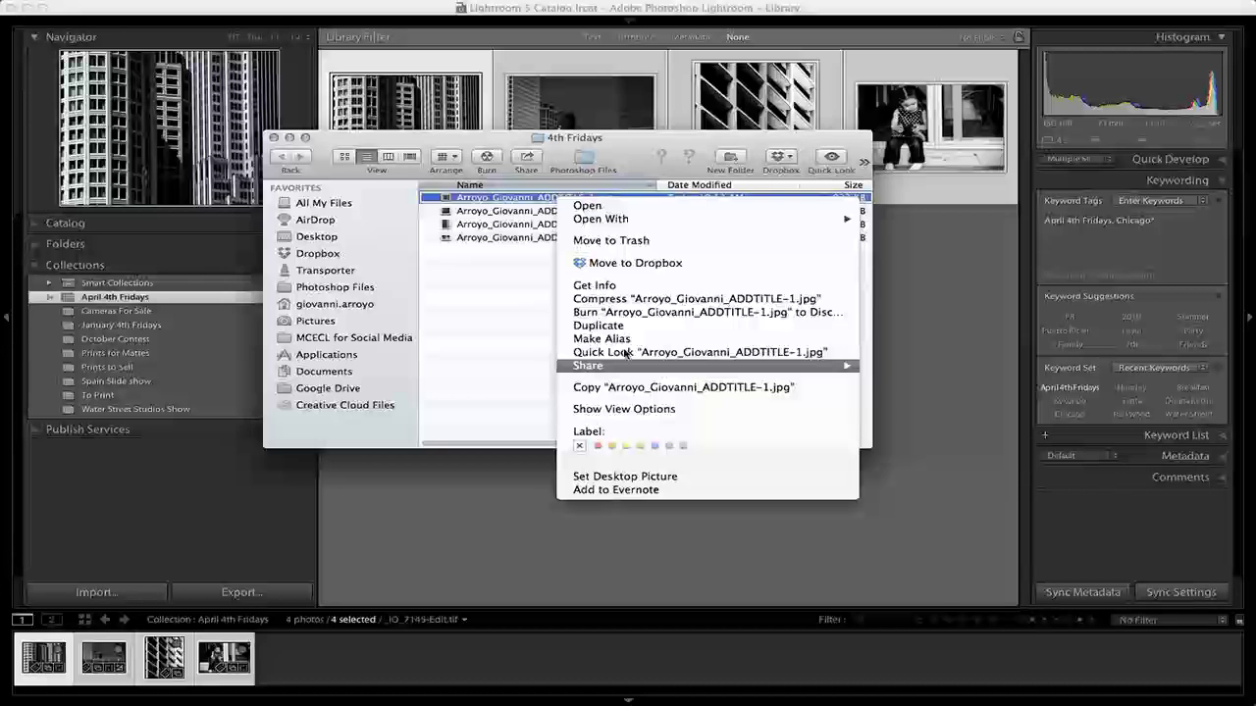
In Get Info, replace the hyphen before the sequence number with an underscore
{"action": "key", "text": "g"}
{"action": "key", "text": "Return"}
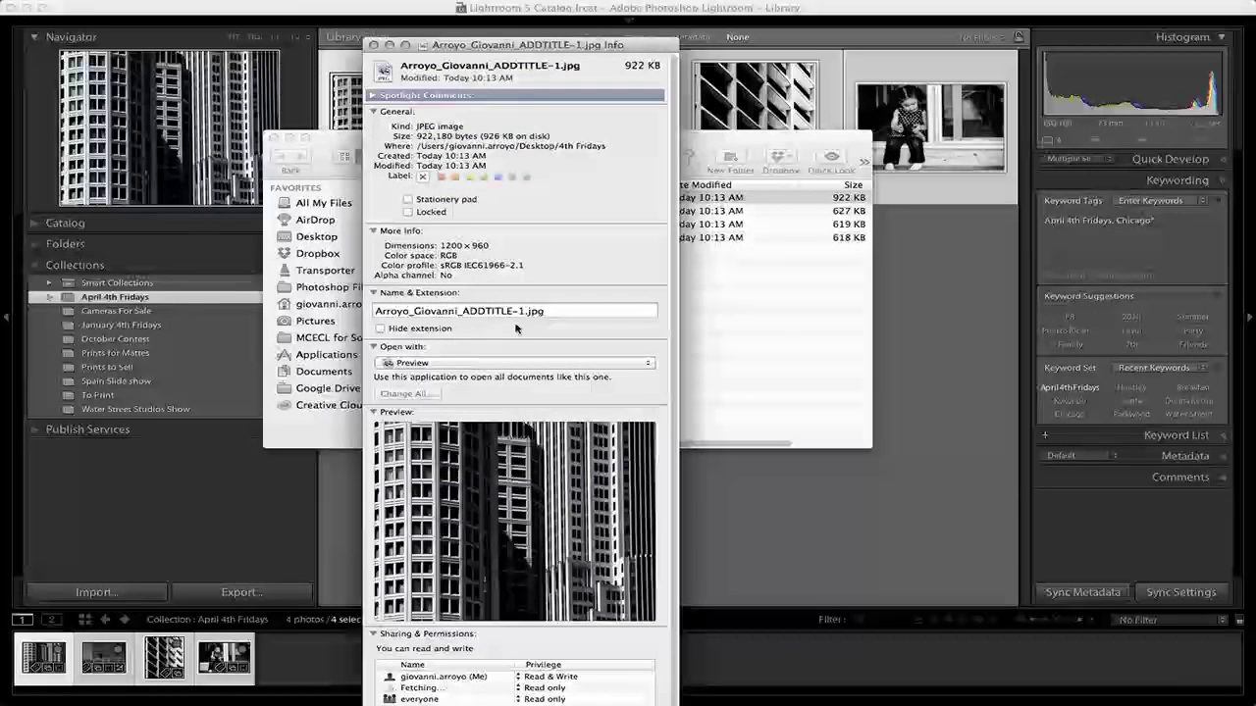
{"action": "left_click", "coordinate": [507, 311]}
{"action": "left_click", "coordinate": [507, 311]}
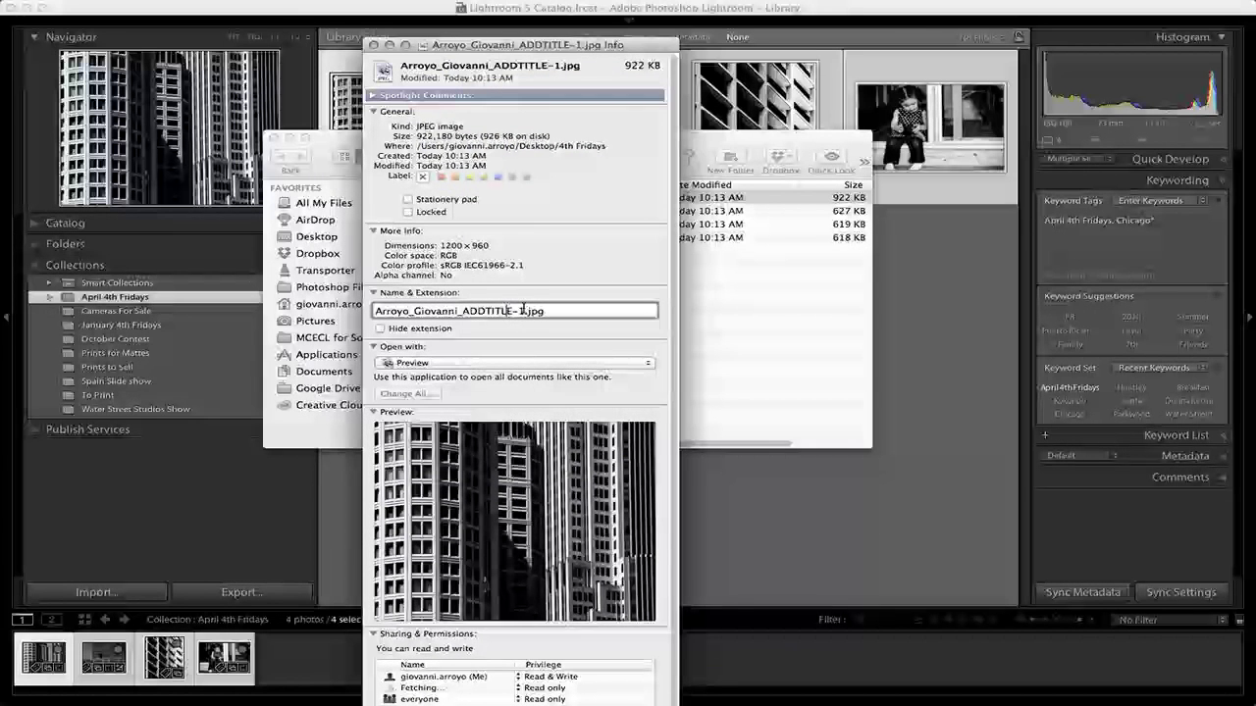
{"action": "key", "text": "BackSpace"}
{"action": "type", "text": "_"}
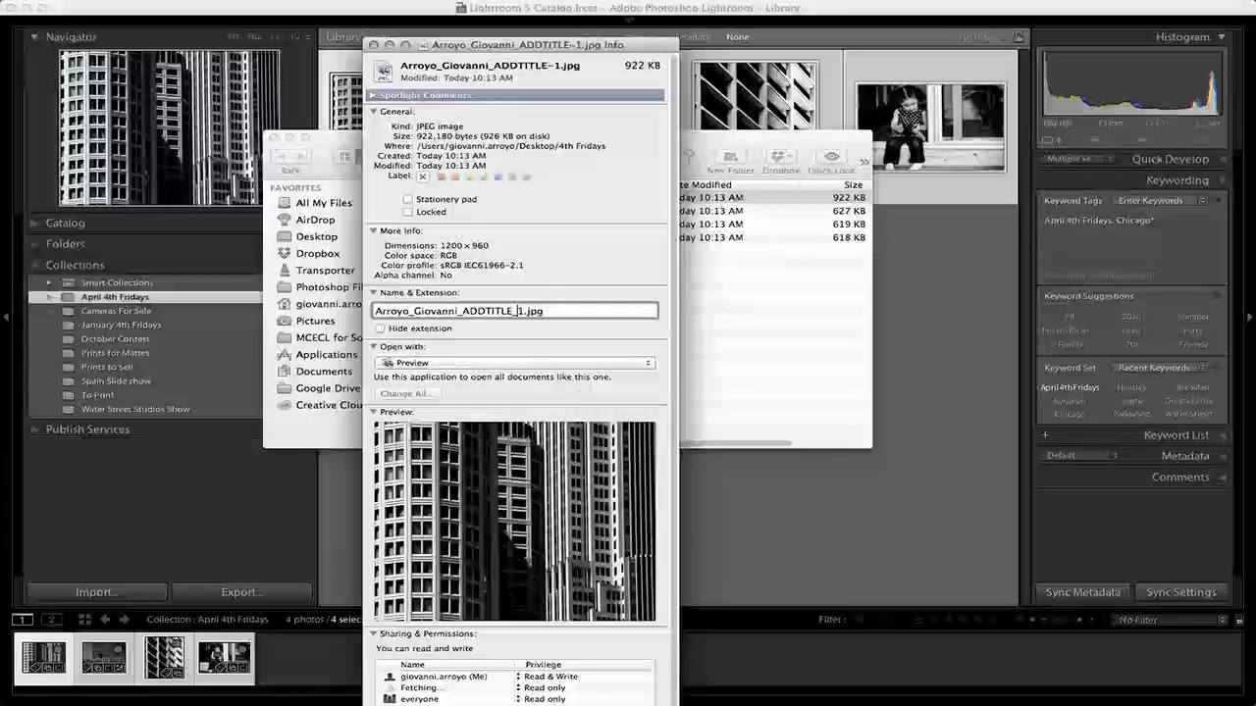